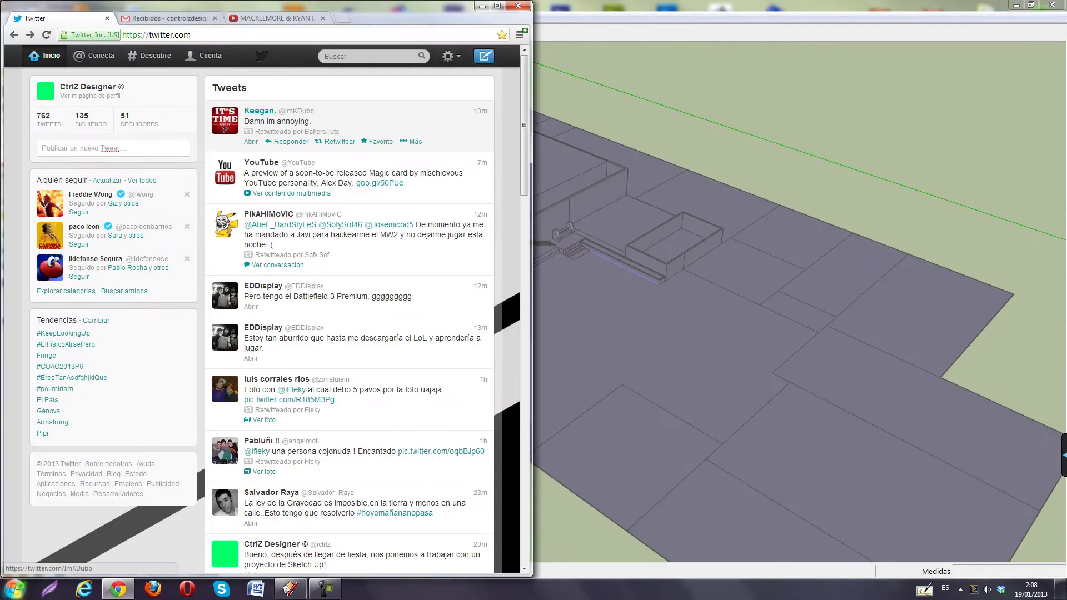
Step: Frame the entire COLEGIO site, with building, terraces and front stairway, from an elevated overview
left_click(339, 358)
Step: Move in close on the terrace top next to the curved wall, with Select active
left_click(374, 338)
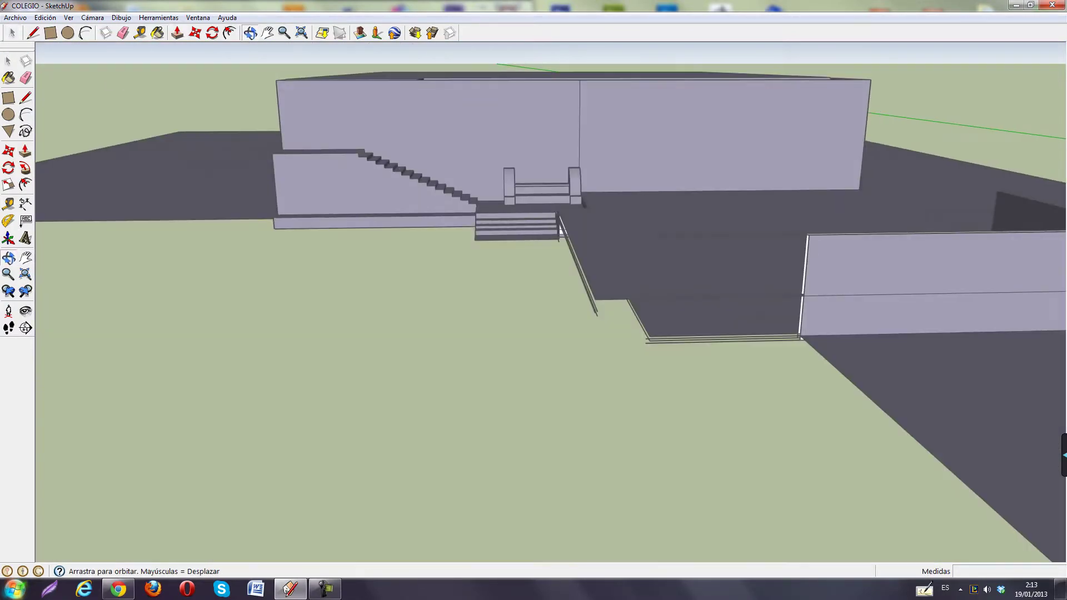
key("space")
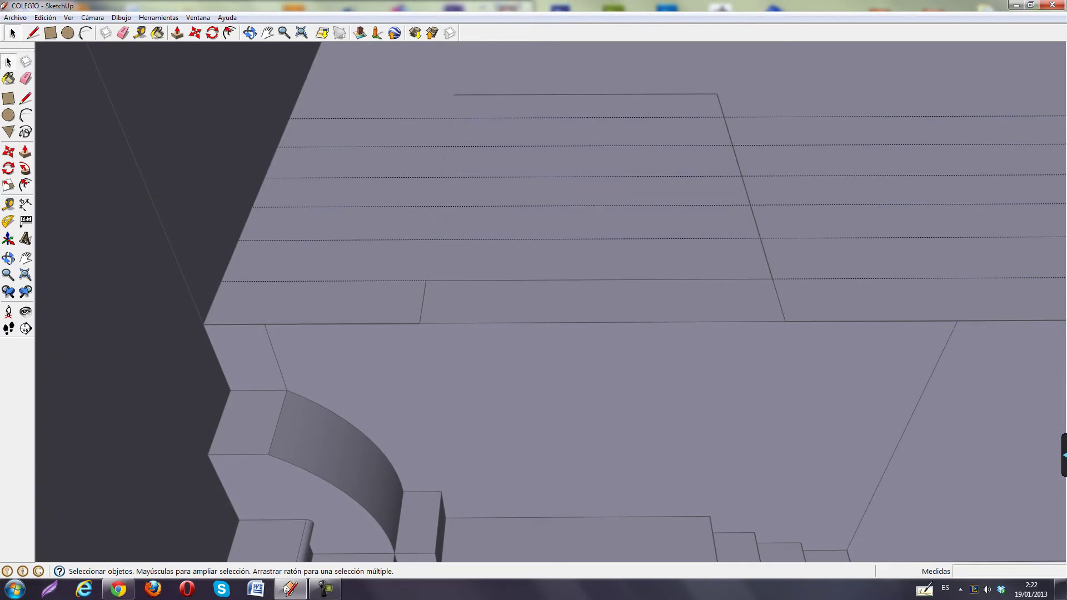
Step: Draw a rectangle on the terrace top and push it down through the slab, then inspect the opening
key("r")
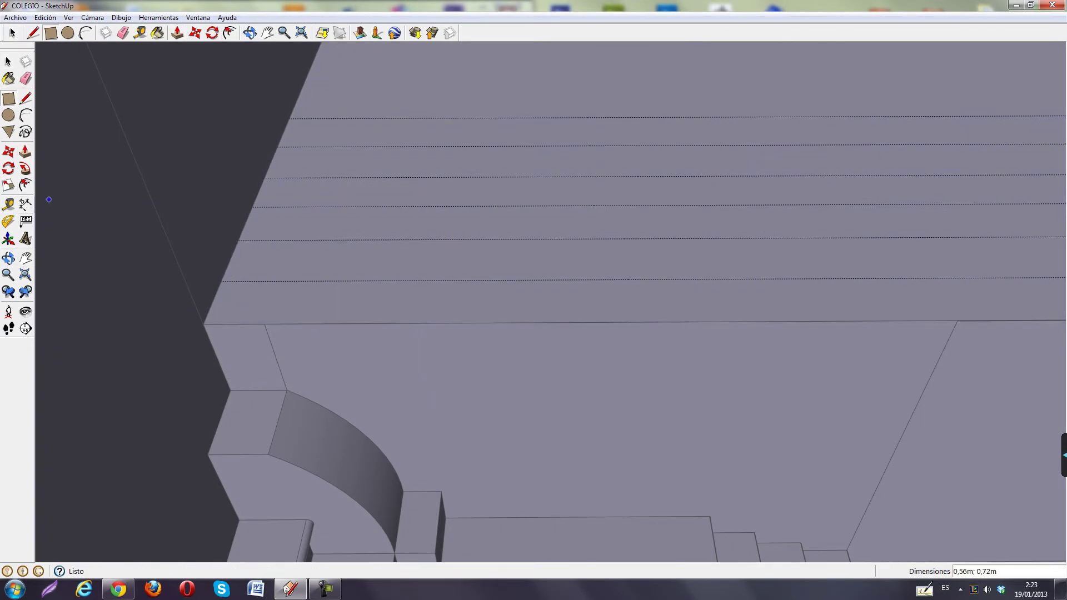
left_click(445, 320)
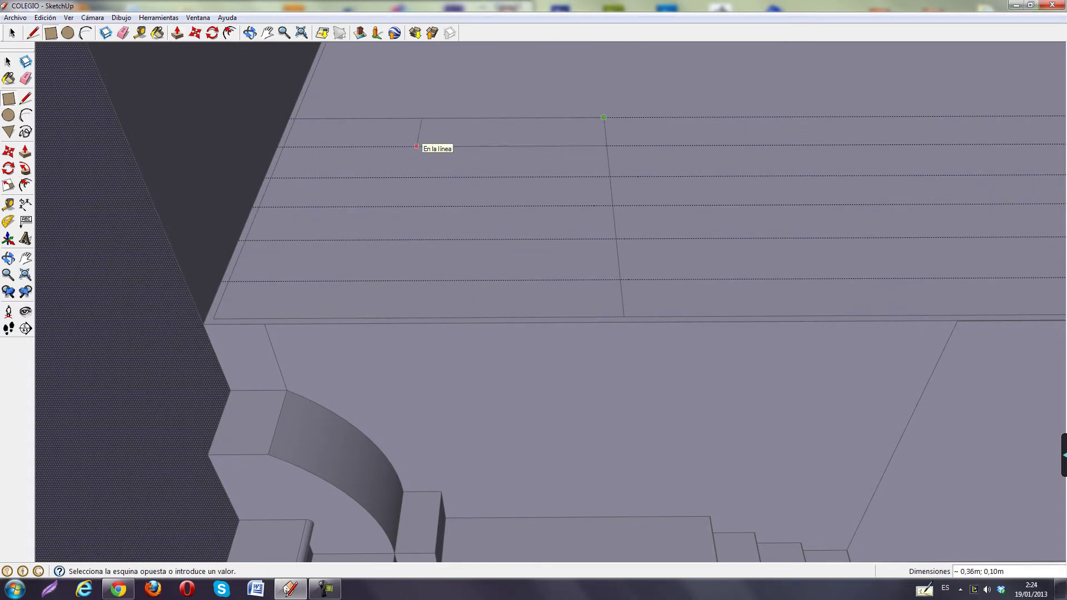
left_click_drag(494, 334, 497, 386)
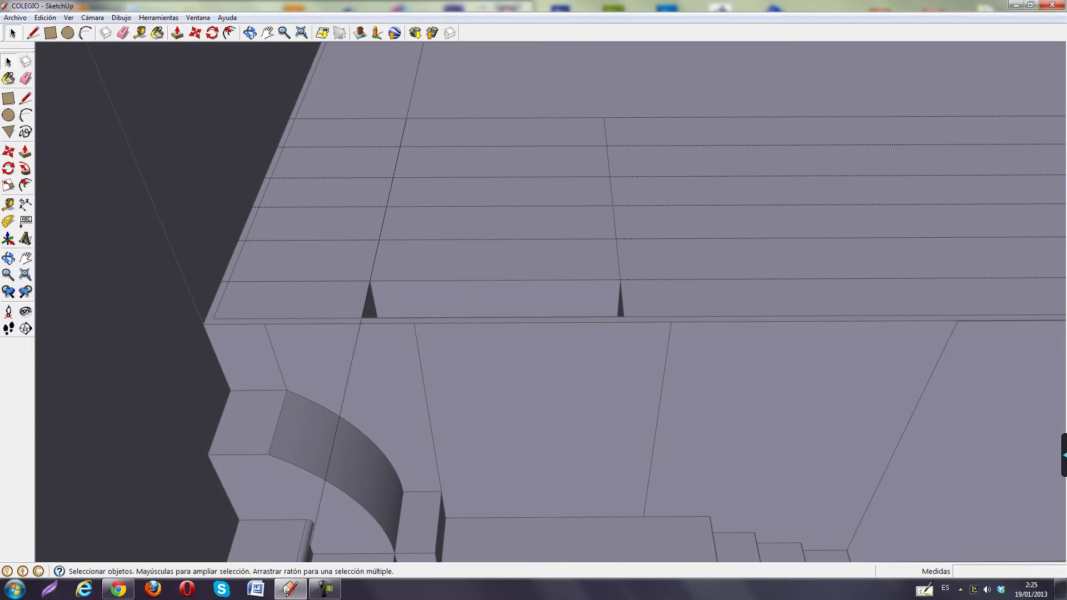
scroll(500, 333, "up", 3)
middle_click_drag(500, 334, 444, 277)
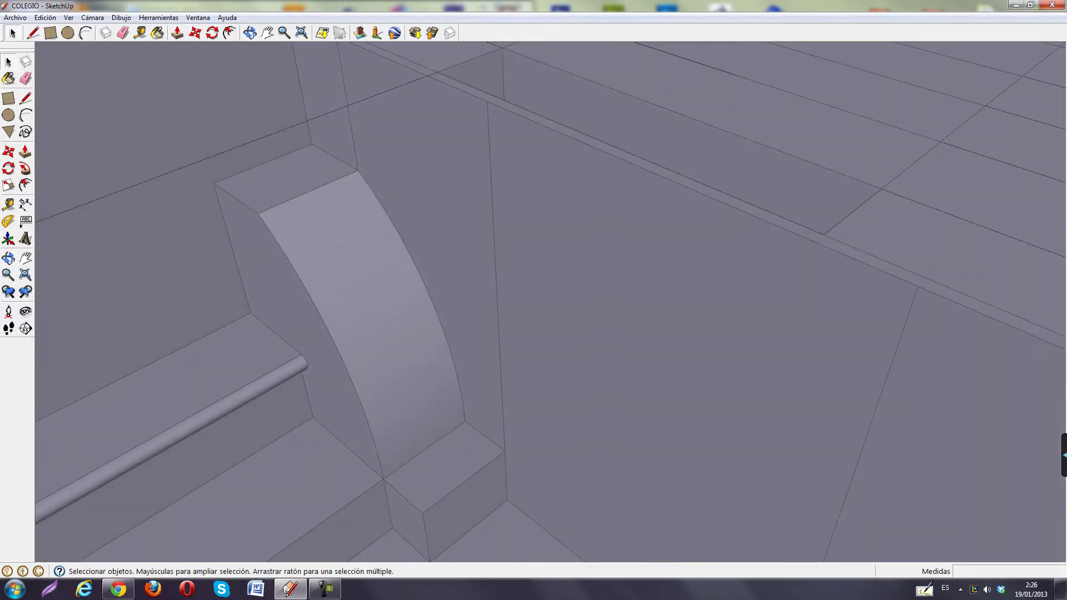
middle_click_drag(534, 300, 533, 367)
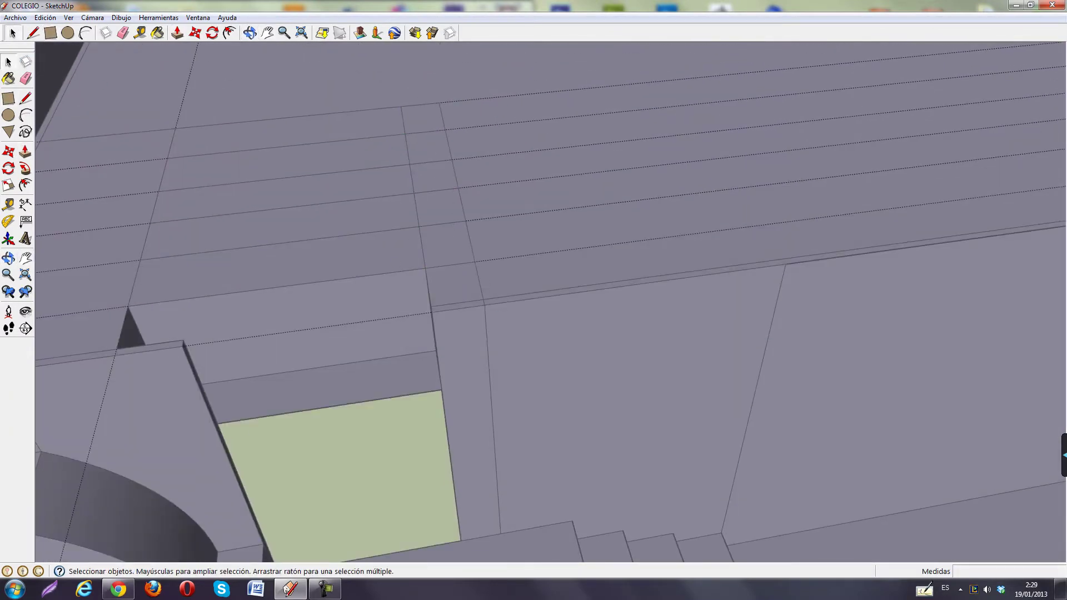
Step: Push the step faces back into the wall opening by measured amounts to form recessed stairs
middle_click_drag(534, 301, 533, 222)
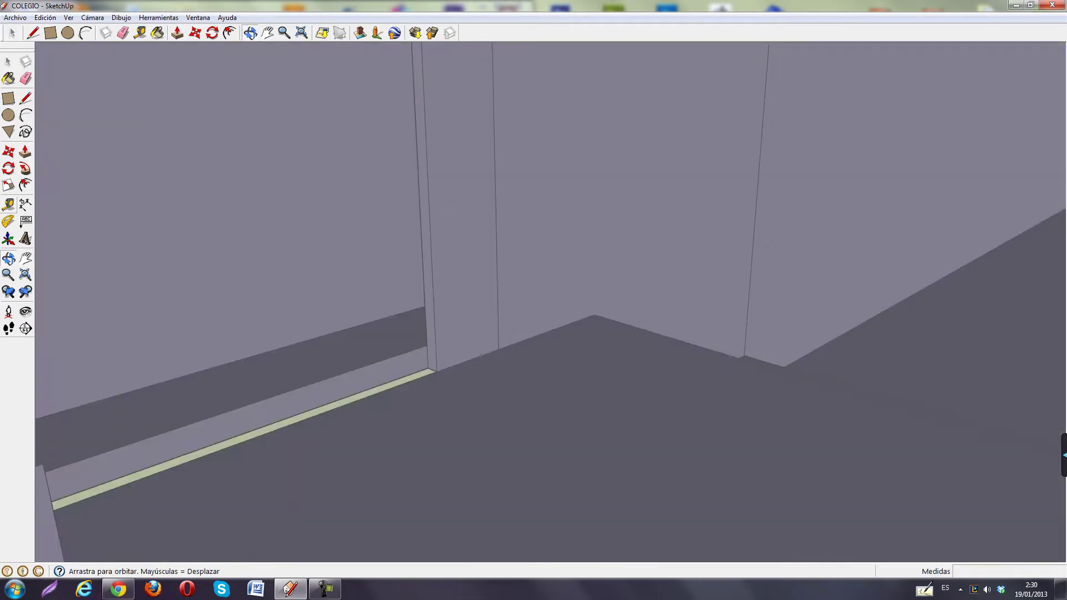
middle_click_drag(534, 300, 533, 223)
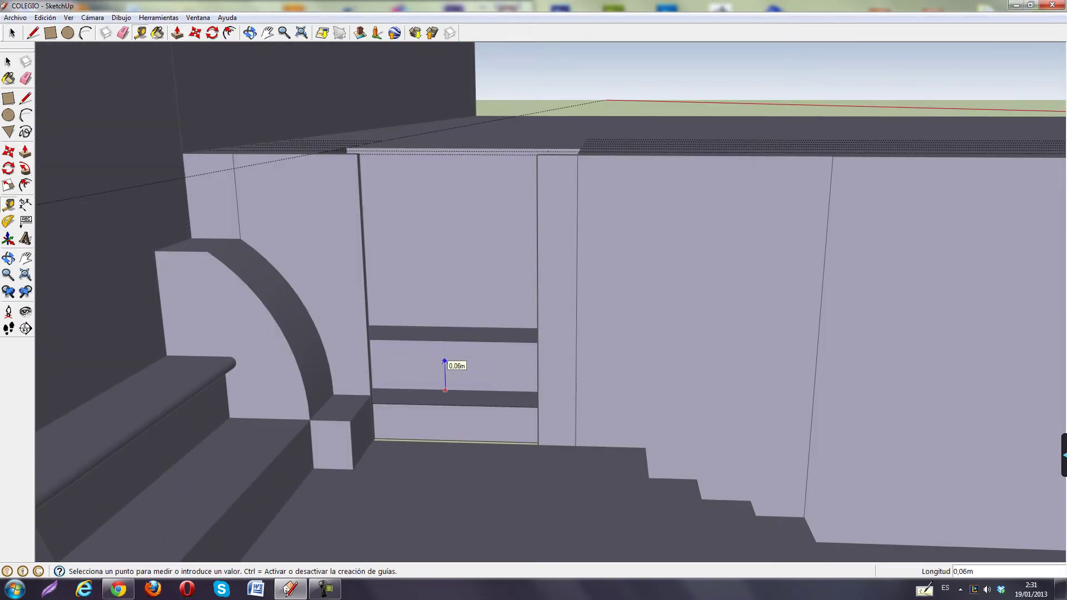
middle_click_drag(533, 300, 534, 222)
mouse_move(489, 248)
middle_mouse_down()
mouse_move(489, 167)
mouse_move(472, 177)
mouse_move(451, 234)
mouse_move(450, 166)
middle_mouse_up()
key("t")
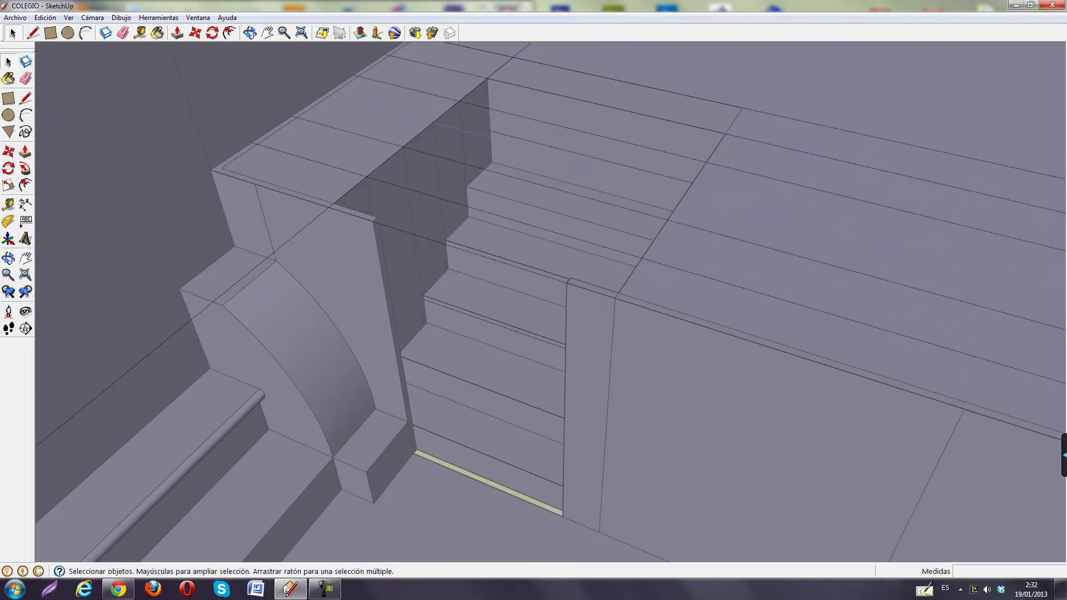
mouse_move(534, 301)
middle_mouse_down()
mouse_move(533, 250)
mouse_move(556, 223)
mouse_move(556, 267)
middle_mouse_up()
key("p")
left_click(93, 17)
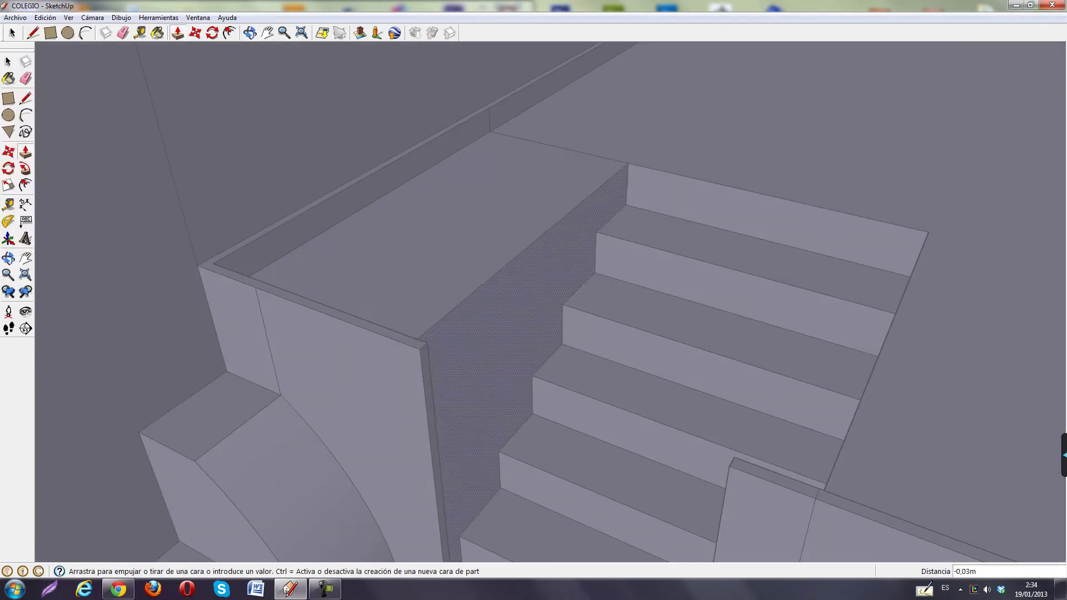
Step: Zoom close to the step corner and begin an arc on the wall face beside the steps
key("space")
middle_click_drag(533, 300, 534, 250)
scroll(550, 303, "up", 5)
key("r")
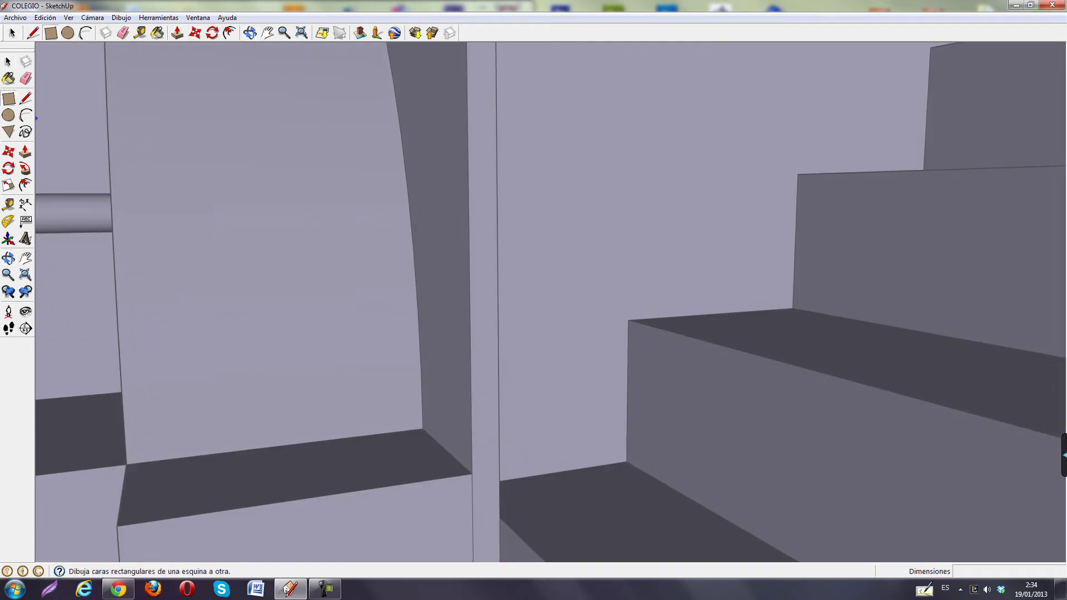
scroll(610, 321, "up", 3)
right_click(594, 322)
key("Escape")
key("a")
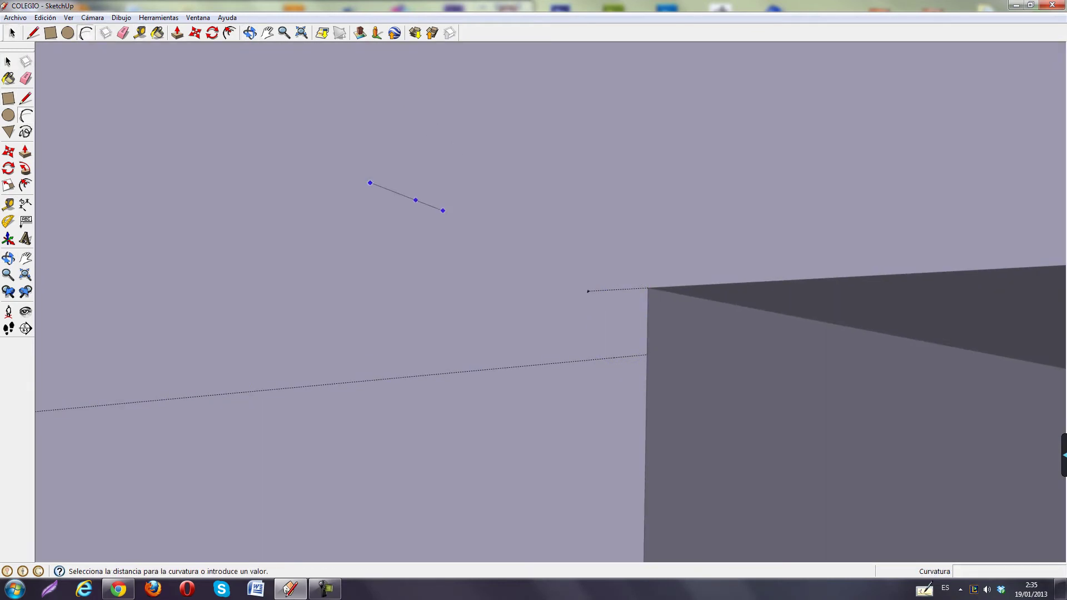